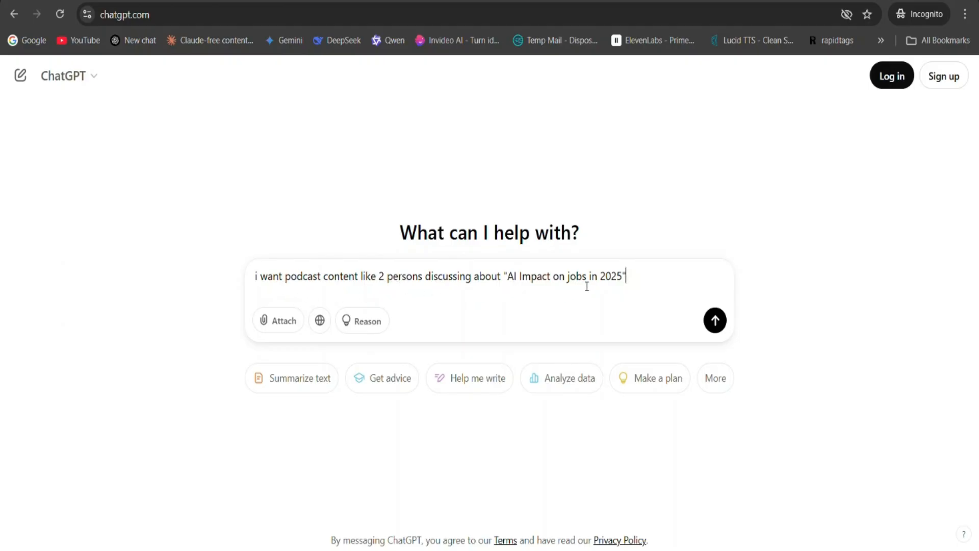
- Submit the prompt for a two-person podcast script about "AI Impact on jobs in 2025" and bring the script's opening into view
click(716, 321)
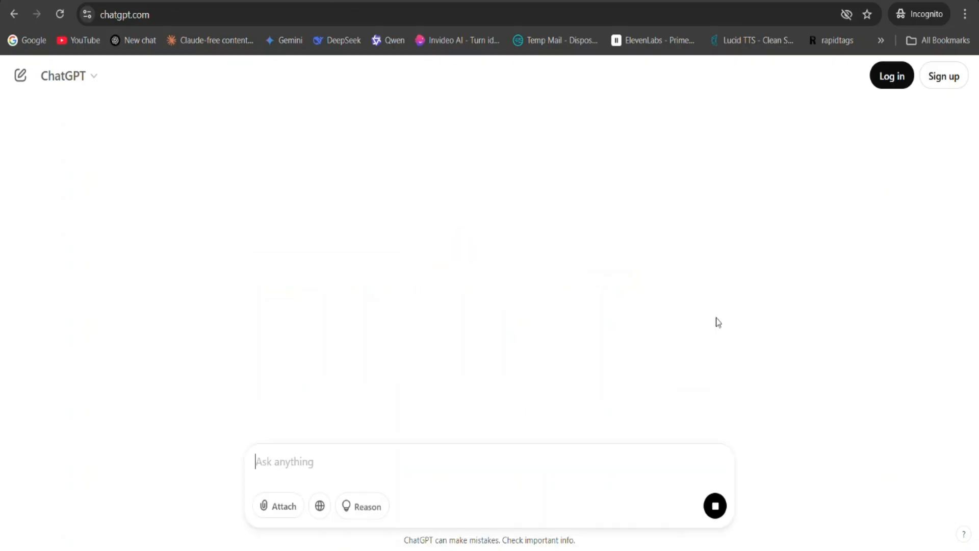
scroll(373, 355, up, 8)
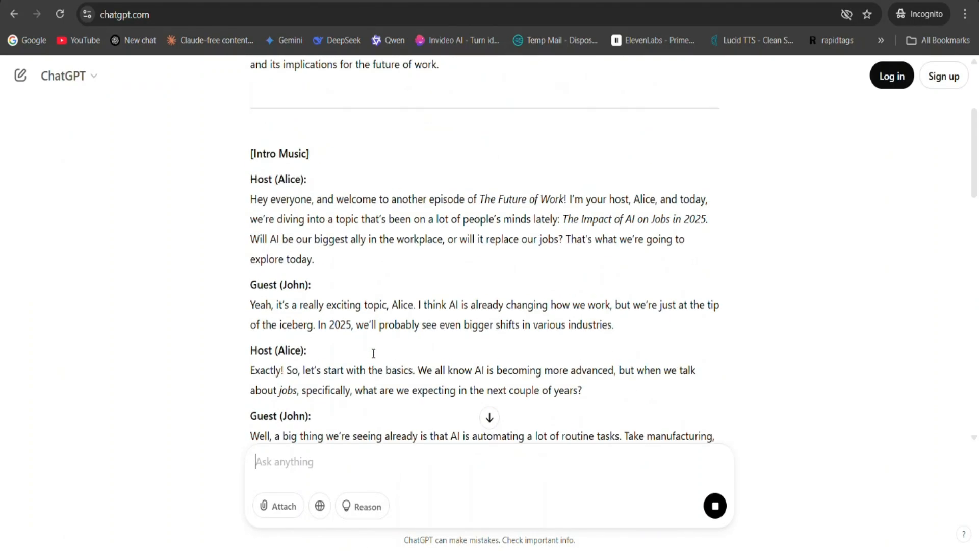
scroll(358, 352, down, 3)
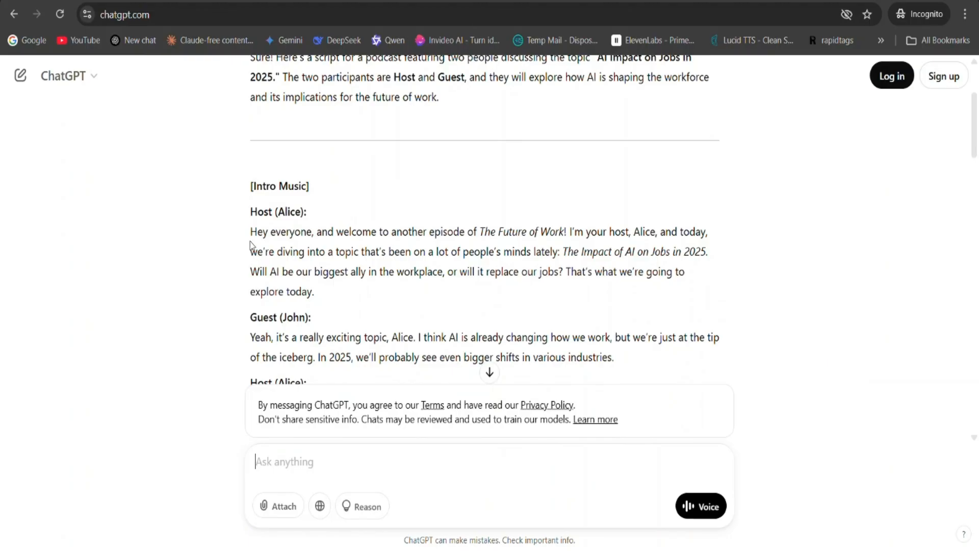
- Copy the generated podcast dialogue from the host's opening line, "Hey everyone", through to the end
drag(250, 233, 479, 286)
scroll(422, 286, down, 7)
scroll(421, 287, down, 5)
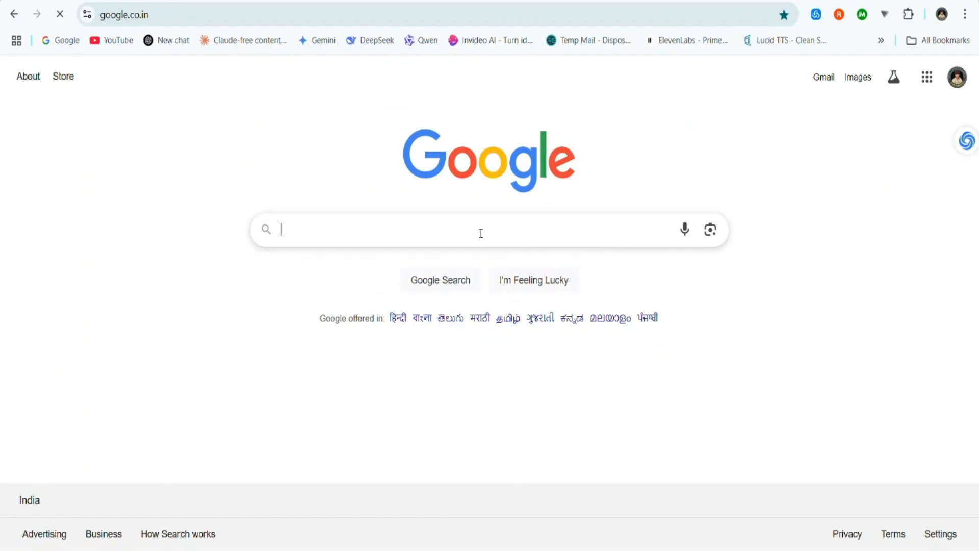
- Search Google for "notebook lm", open the official NotebookLM site and enter the NotebookLM app
click(481, 232)
click(308, 261)
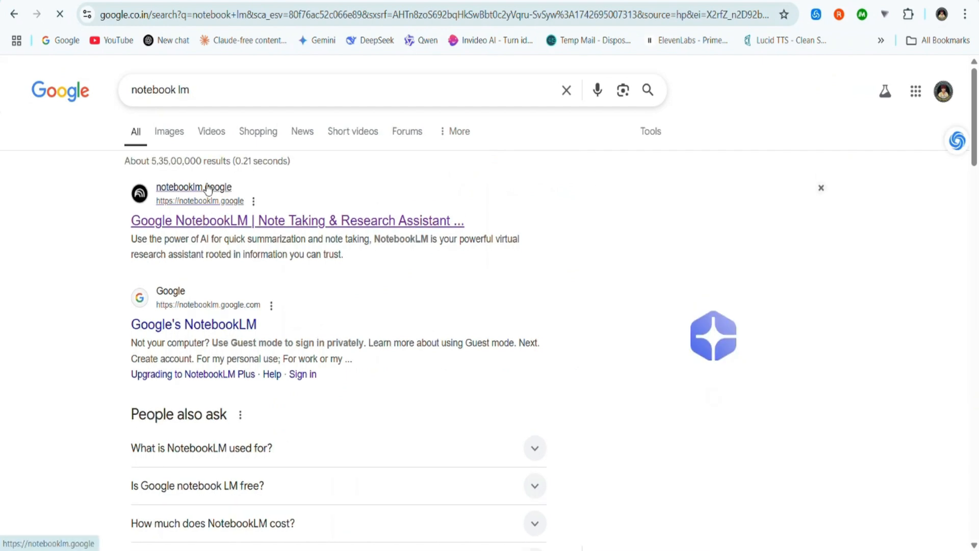
click(233, 220)
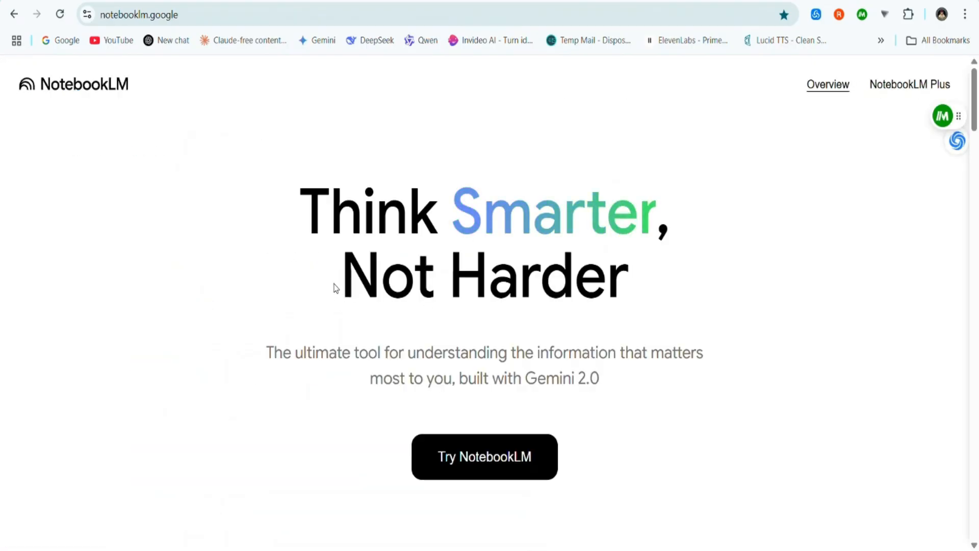
click(491, 458)
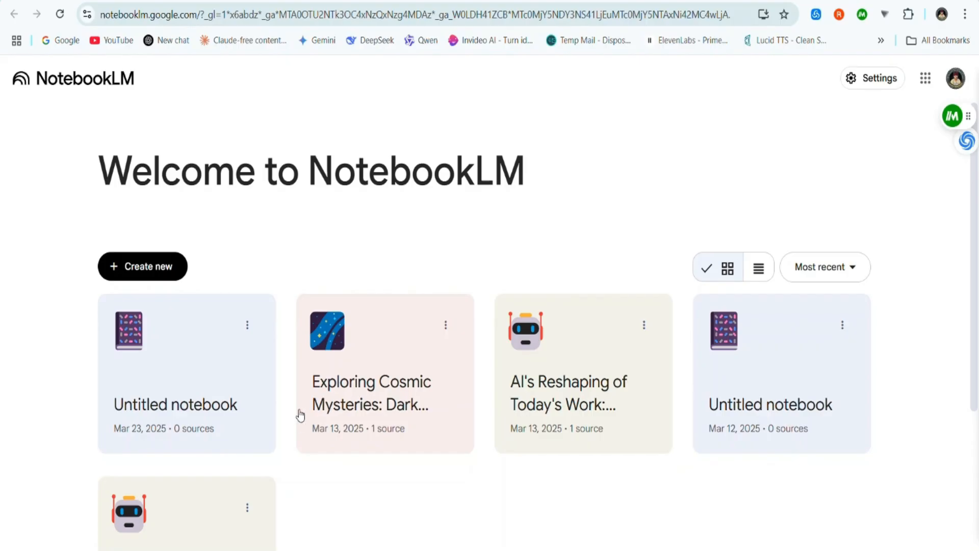
- Create a new notebook and start adding copied text as its source
click(161, 268)
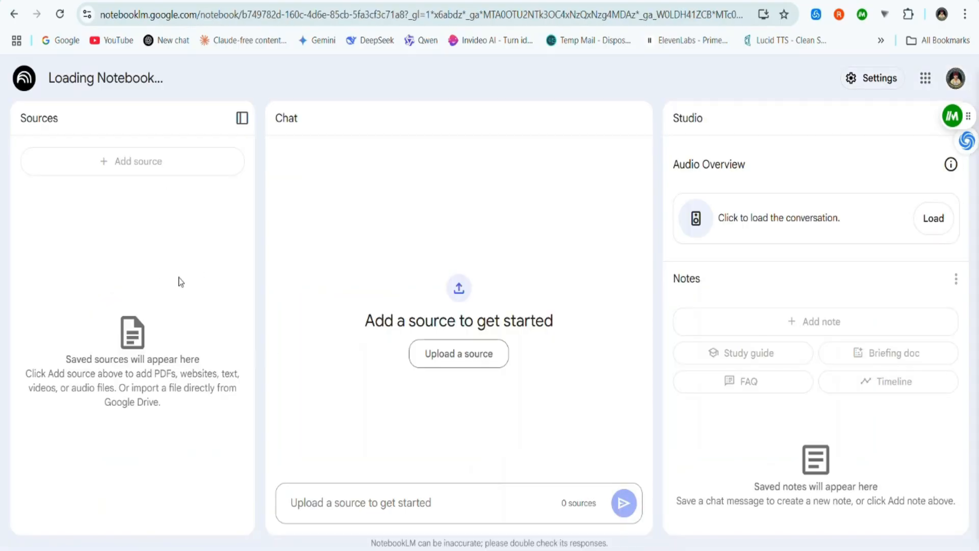
scroll(283, 374, down, 2)
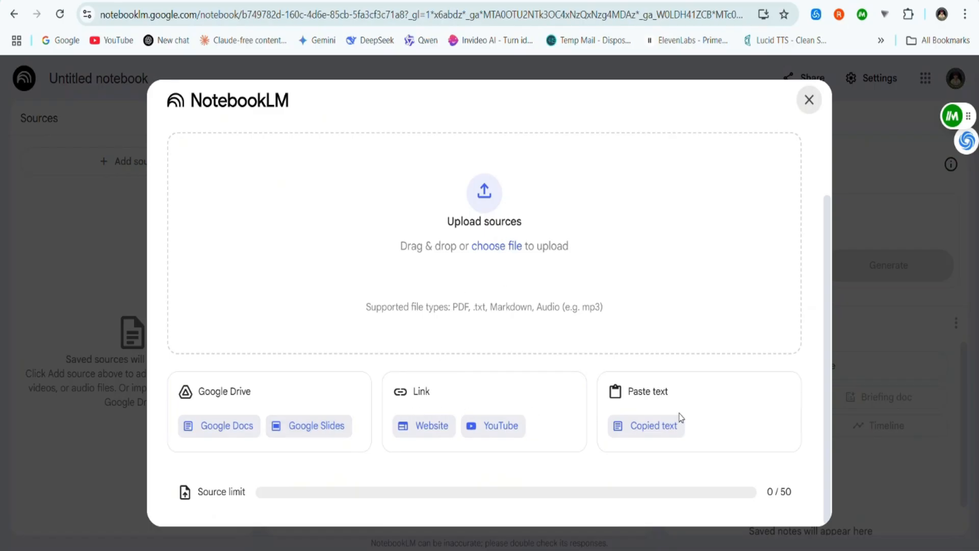
click(657, 426)
- Insert the copied podcast script as the notebook's source and generate the two-host Deep Dive conversation
click(265, 263)
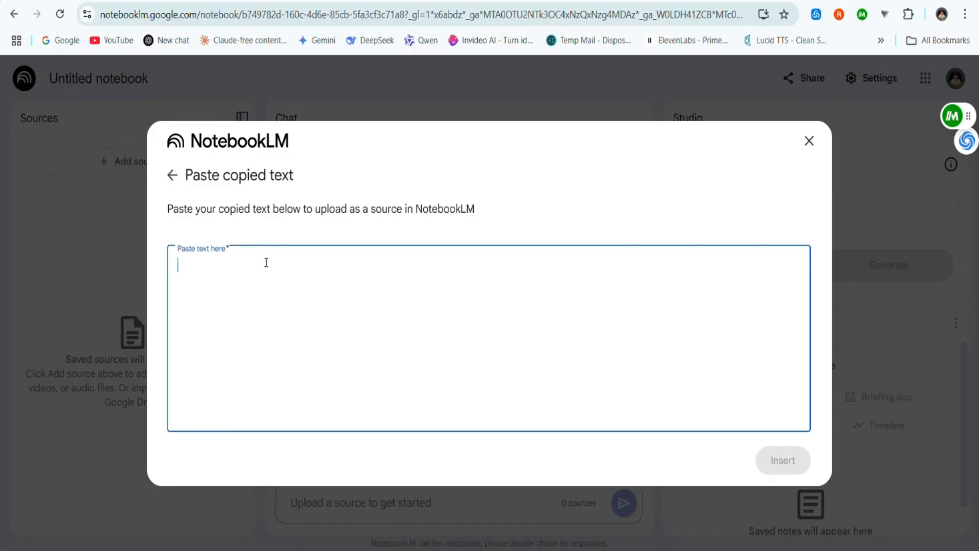
key(ctrl+v)
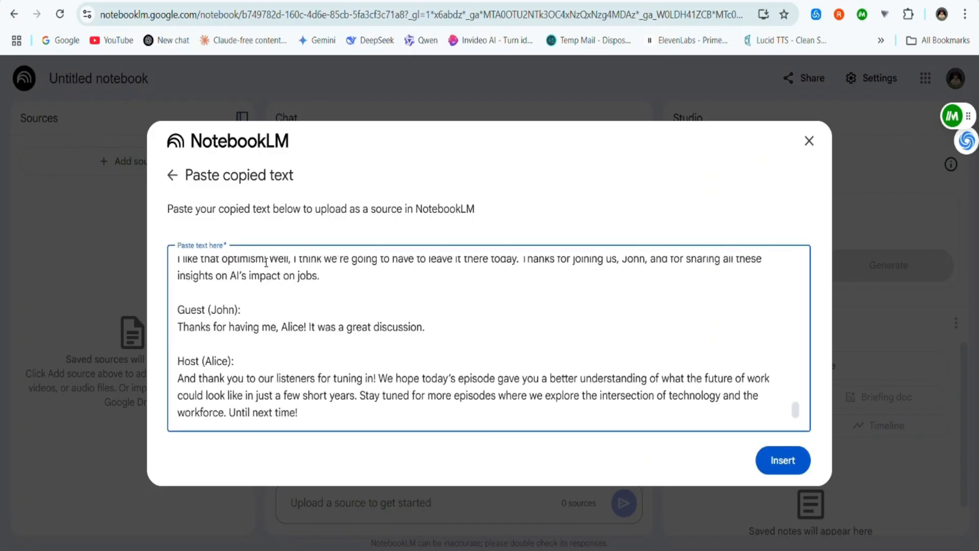
scroll(312, 341, up, 20)
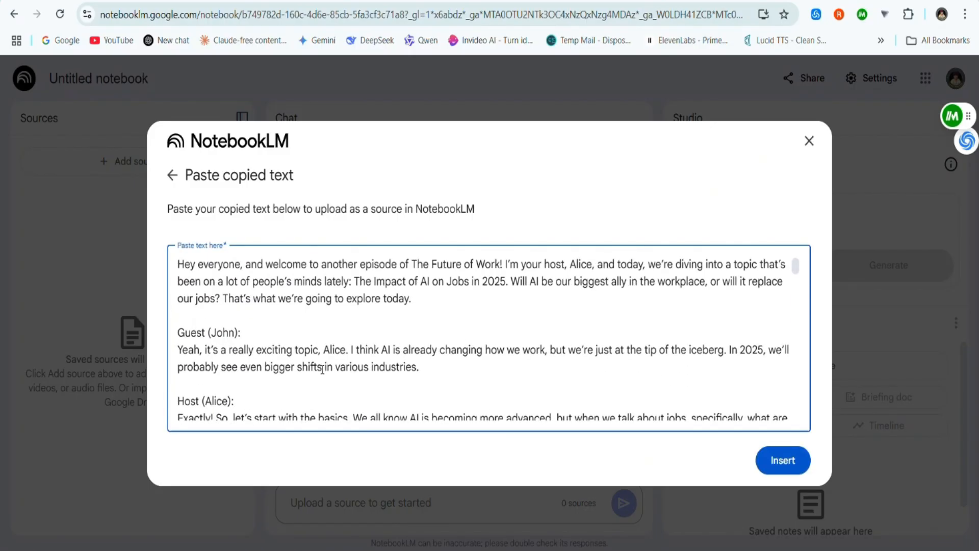
scroll(326, 365, down, 10)
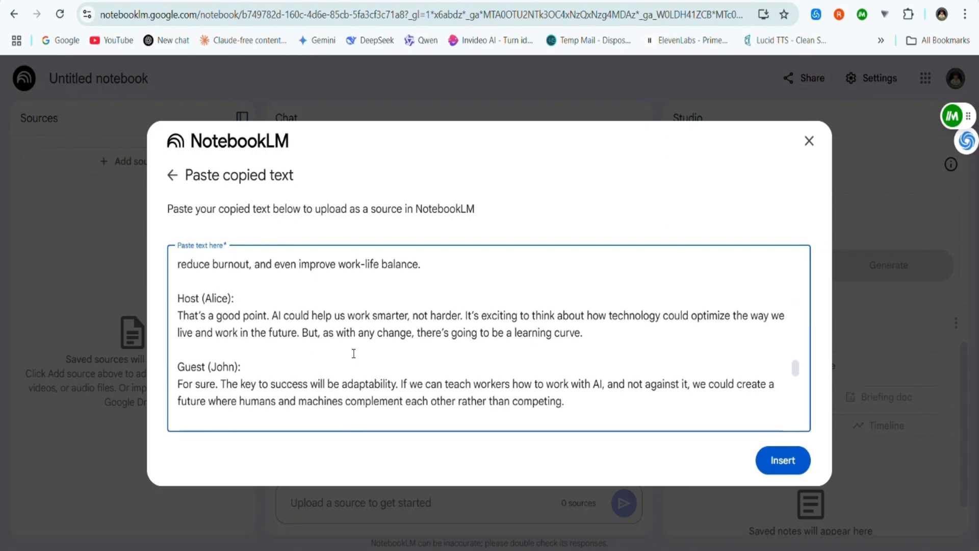
scroll(353, 353, down, 5)
click(780, 460)
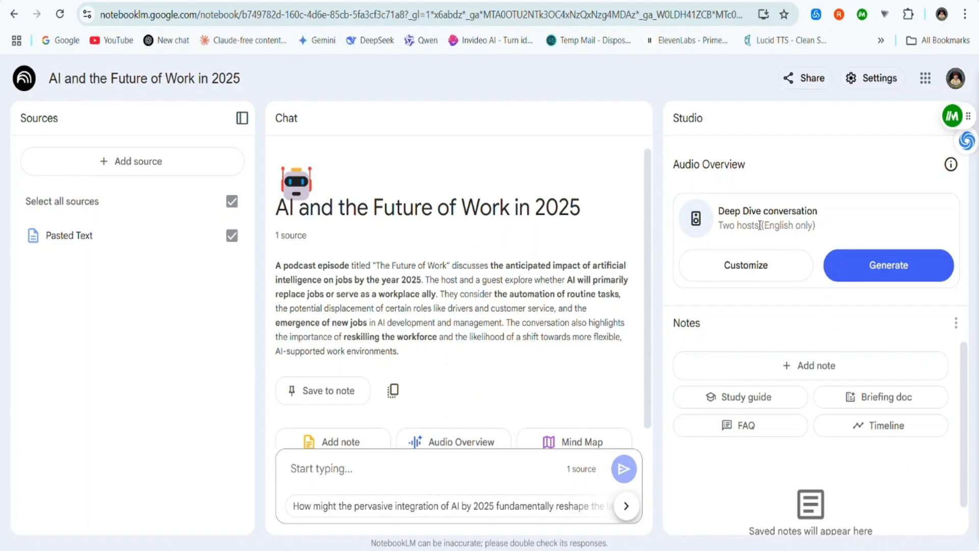
click(867, 270)
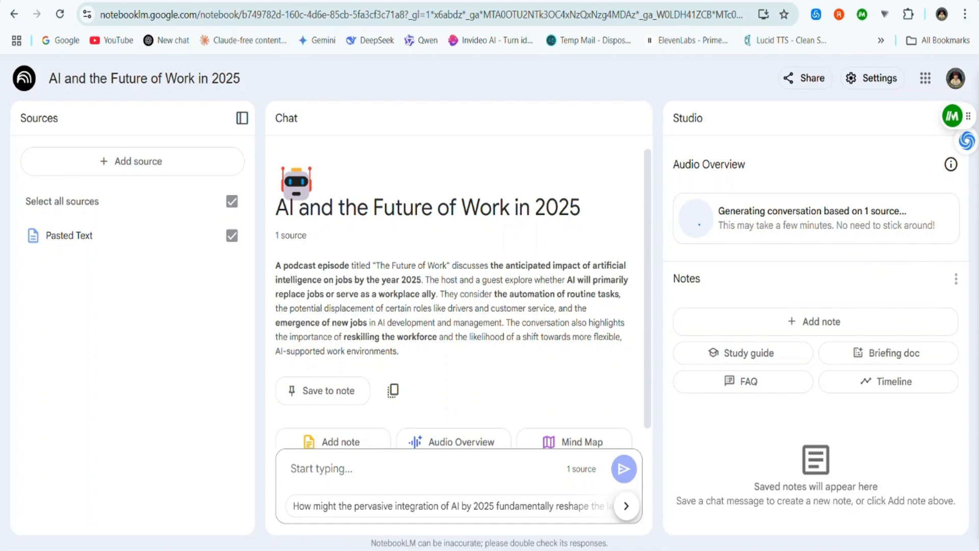
- Switch to ChatGPT in a new tab and submit "i want podcast hosts image prompt like 2 hosts male female discussing"
key(ctrl+t)
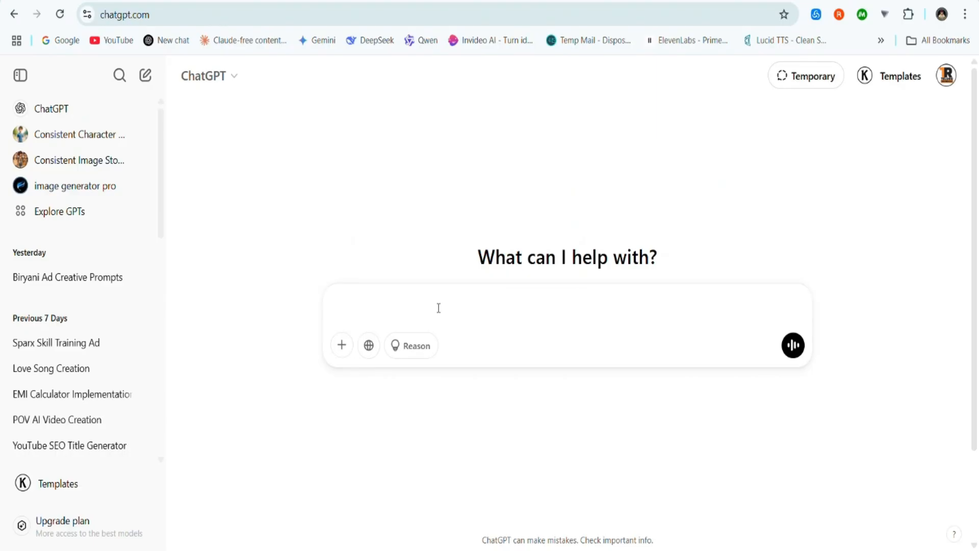
text(i)
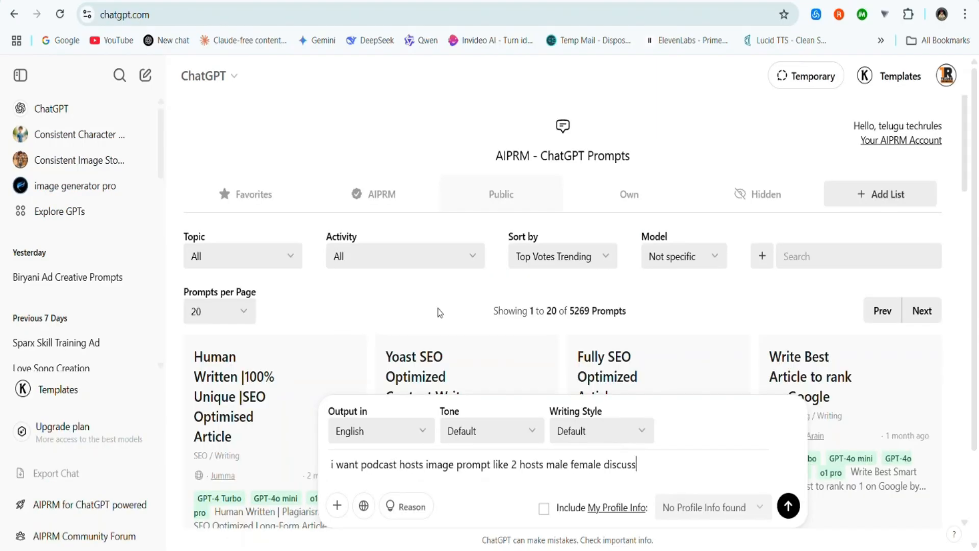
text(ing)
key(Return)
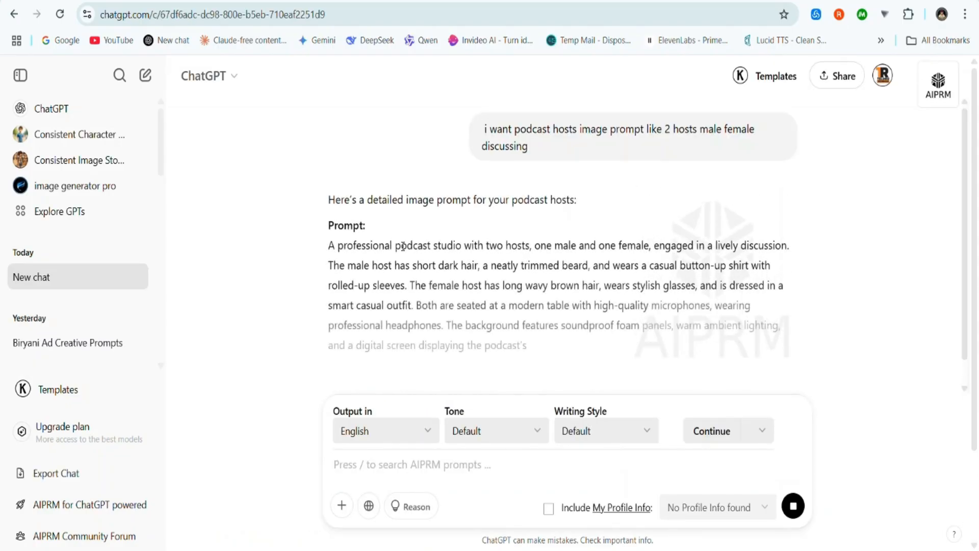
- Copy the whole generated podcast studio image prompt, from "A professional podcast studio" to "gesturing naturally"
drag(329, 219, 622, 340)
right_click(622, 340)
click(634, 308)
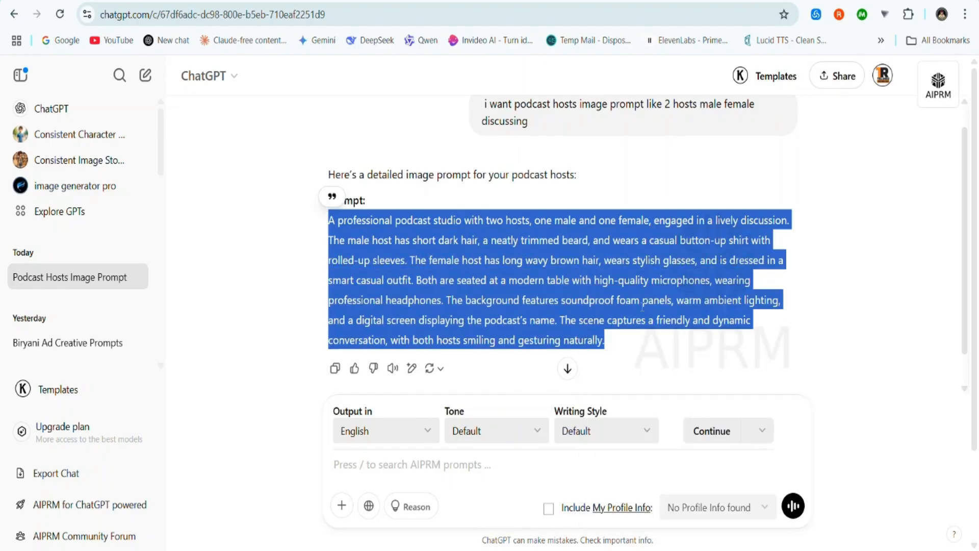
- Open Leonardo.Ai image generation in a new tab, dismiss the What's New notice and turn off Legacy Mode
key(ctrl+t)
click(881, 40)
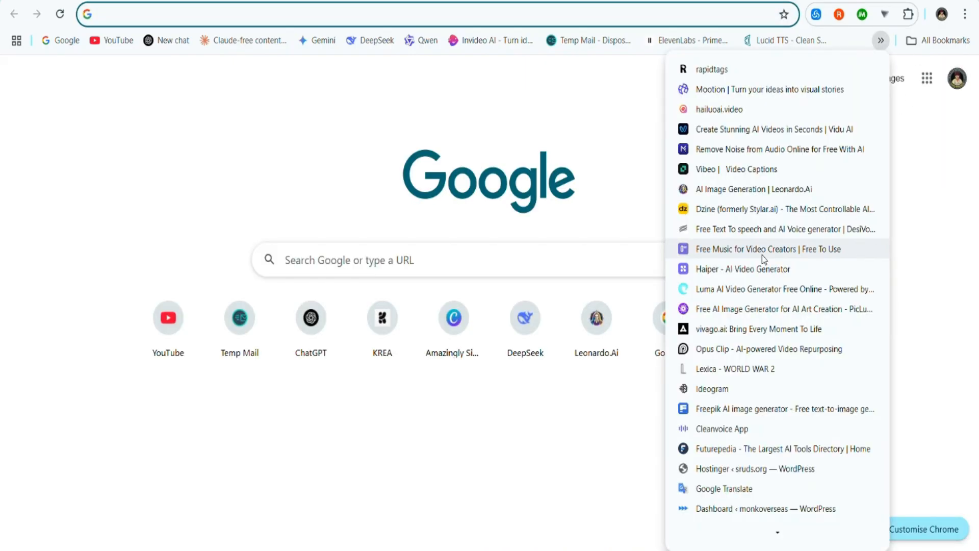
click(745, 189)
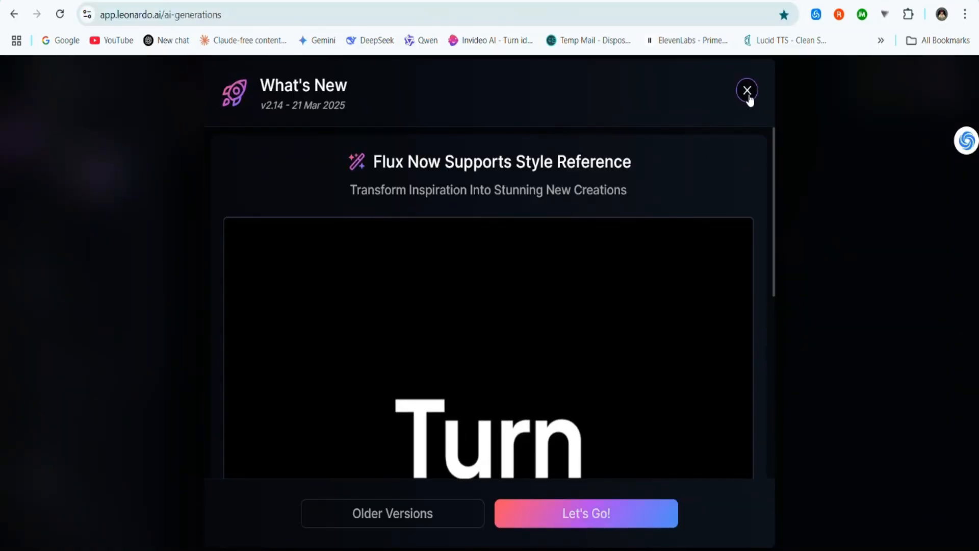
click(746, 89)
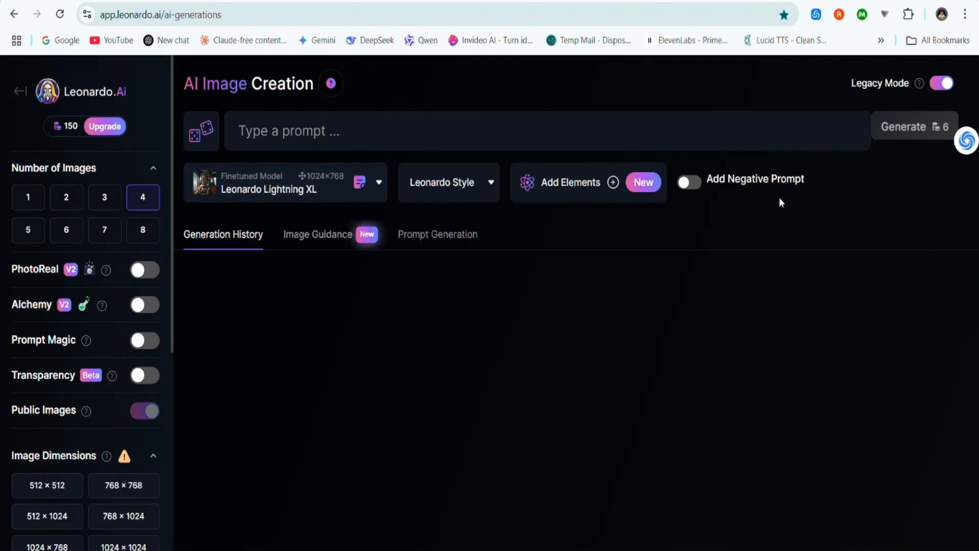
click(941, 84)
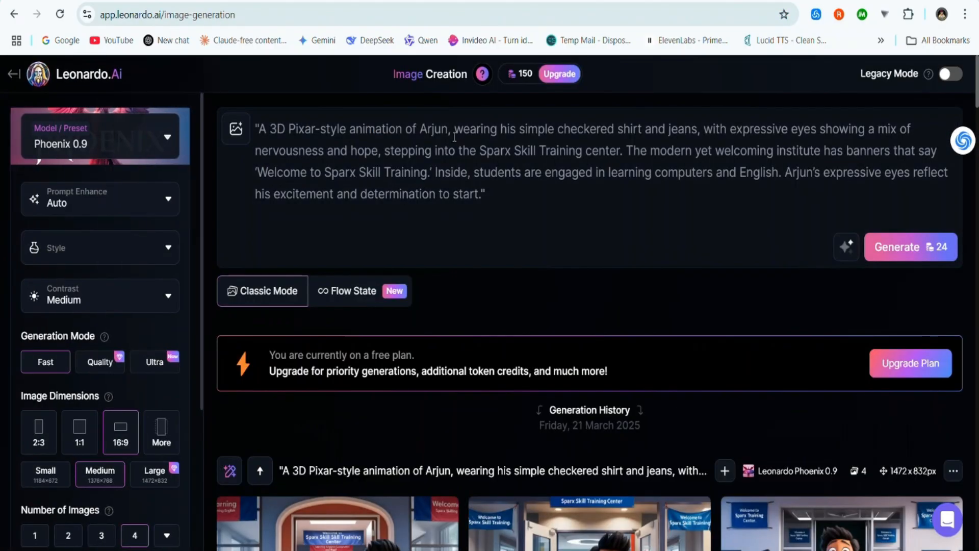
- Set the style to Cinematic, replace the existing prompt with the copied podcast studio prompt and generate the images
click(167, 255)
click(60, 333)
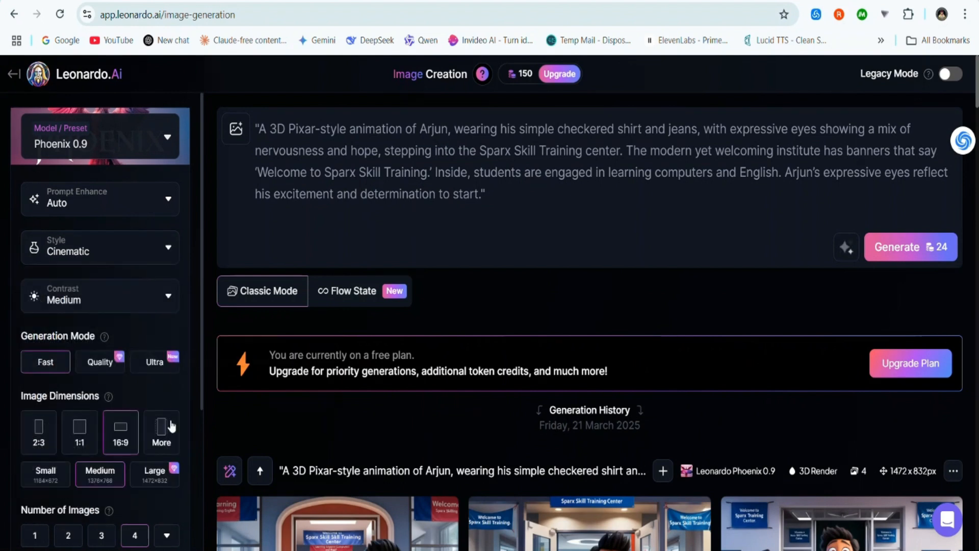
drag(494, 201, 247, 134)
key(ctrl+v)
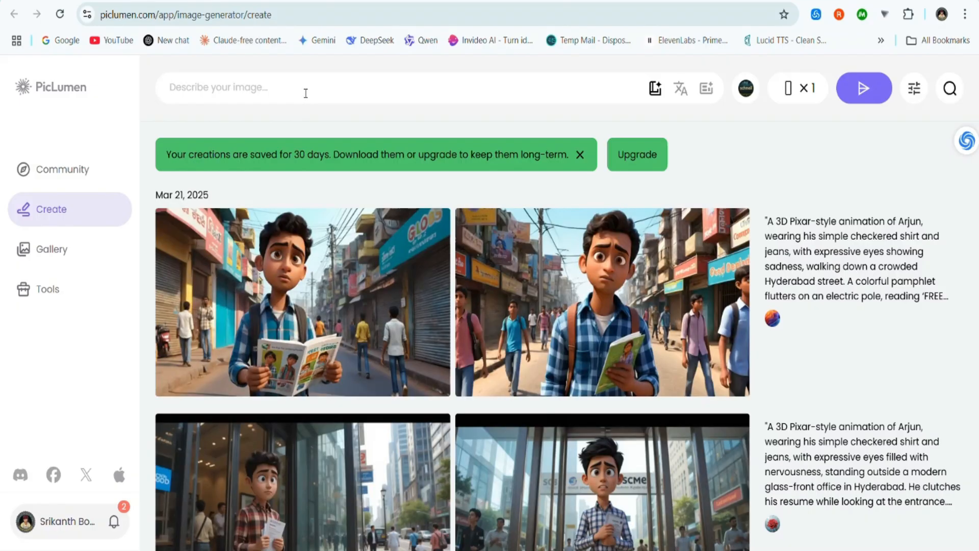
- In PicLumen, generate two 16:9 images from the copied podcast studio prompt
click(306, 93)
key(ctrl+v)
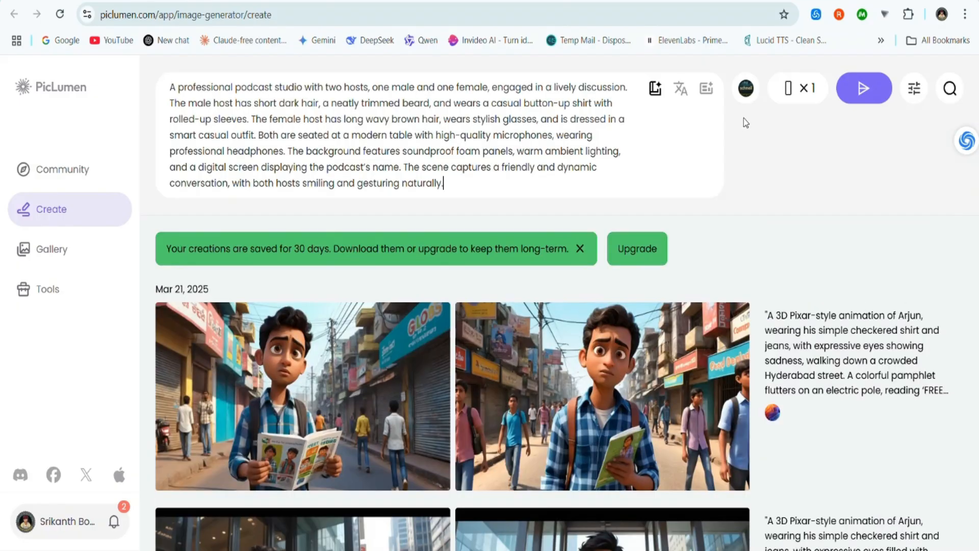
mouse_move(804, 96)
click(831, 326)
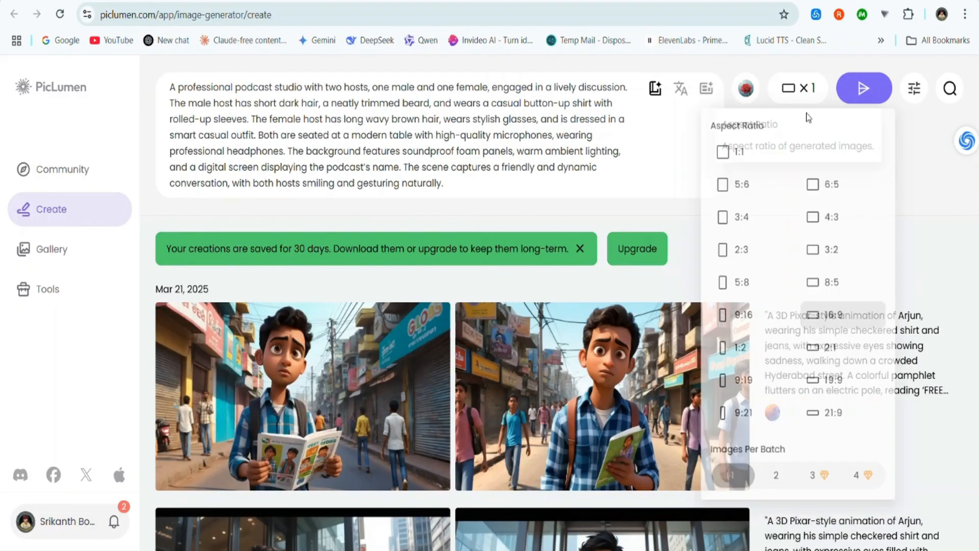
click(778, 482)
click(864, 88)
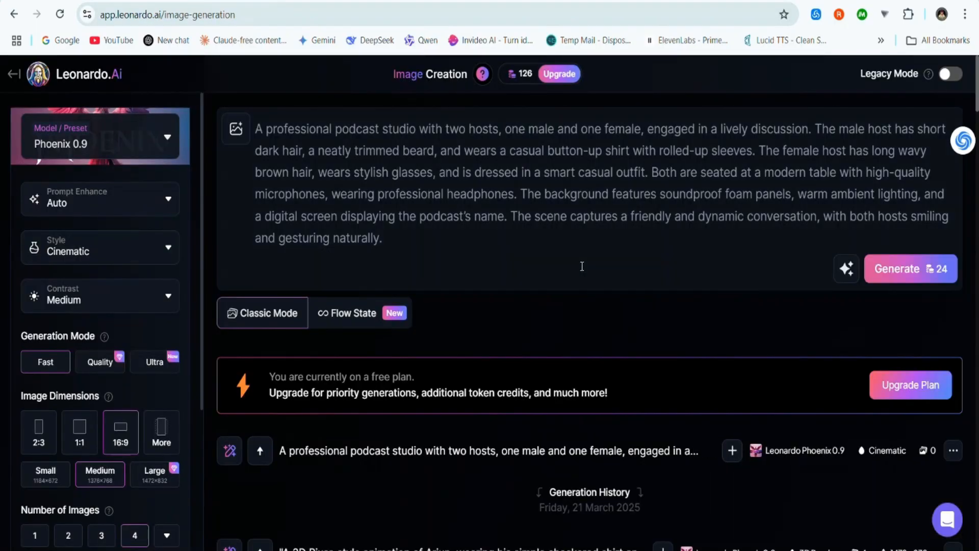
- Download the first podcast image generated in Leonardo.Ai and the second one generated in PicLumen
scroll(582, 266, down, 5)
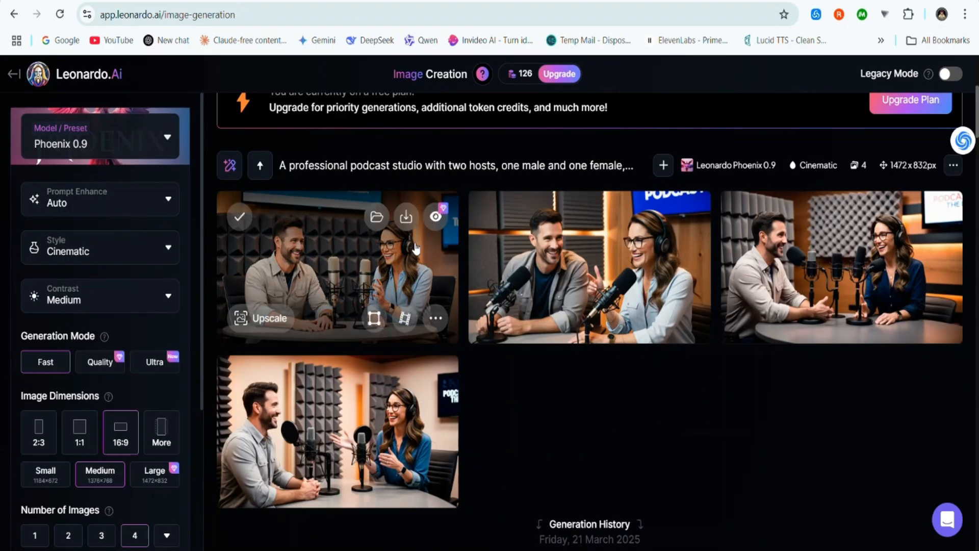
click(406, 218)
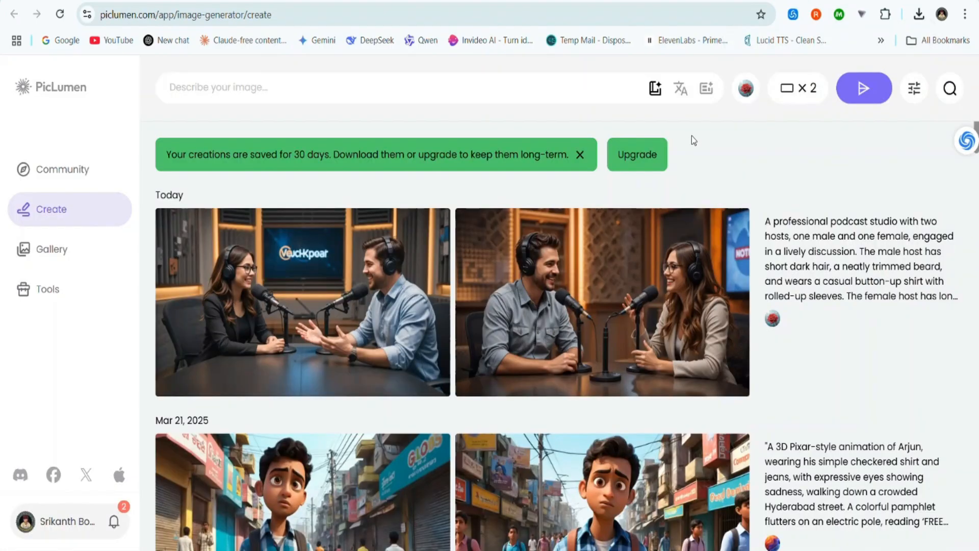
mouse_move(651, 363)
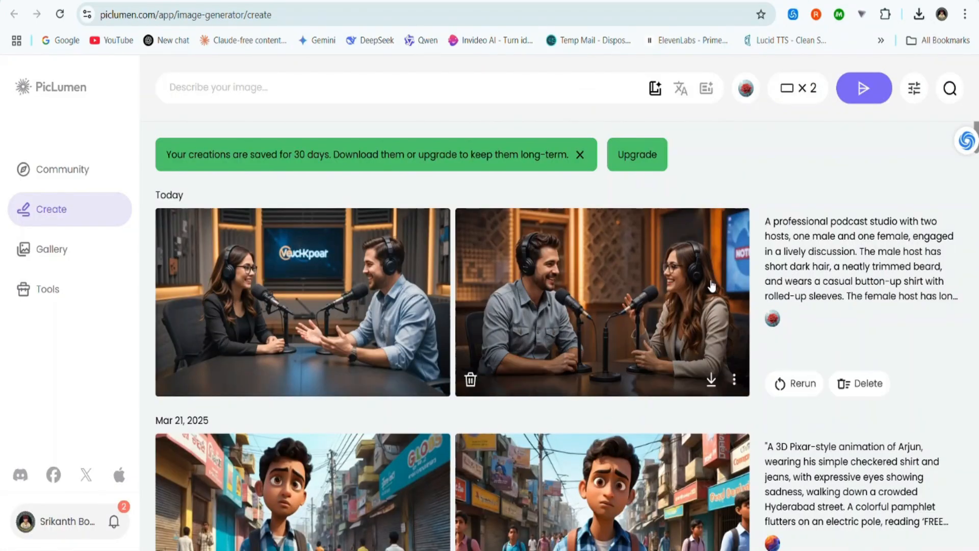
click(711, 383)
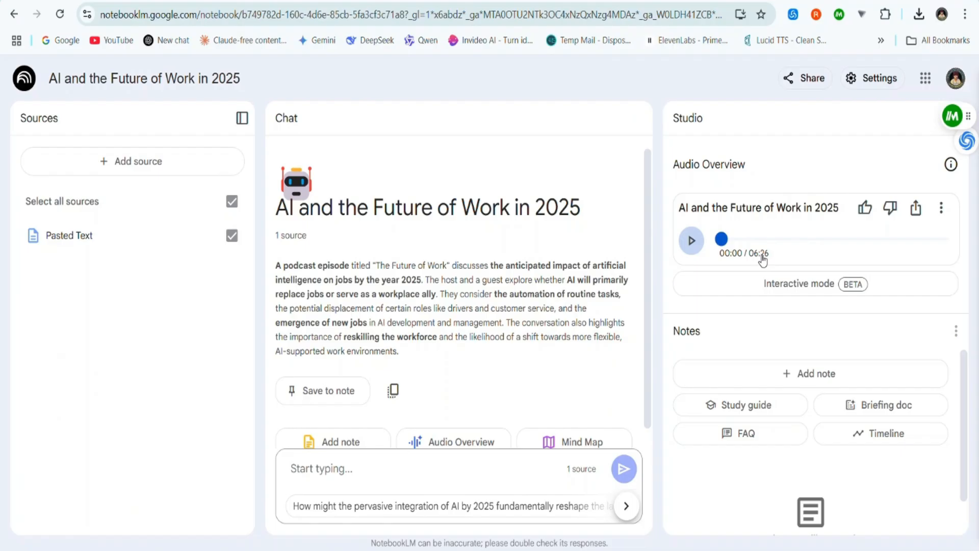
- In NotebookLM, play the first few seconds of the generated audio overview and pause it
click(692, 241)
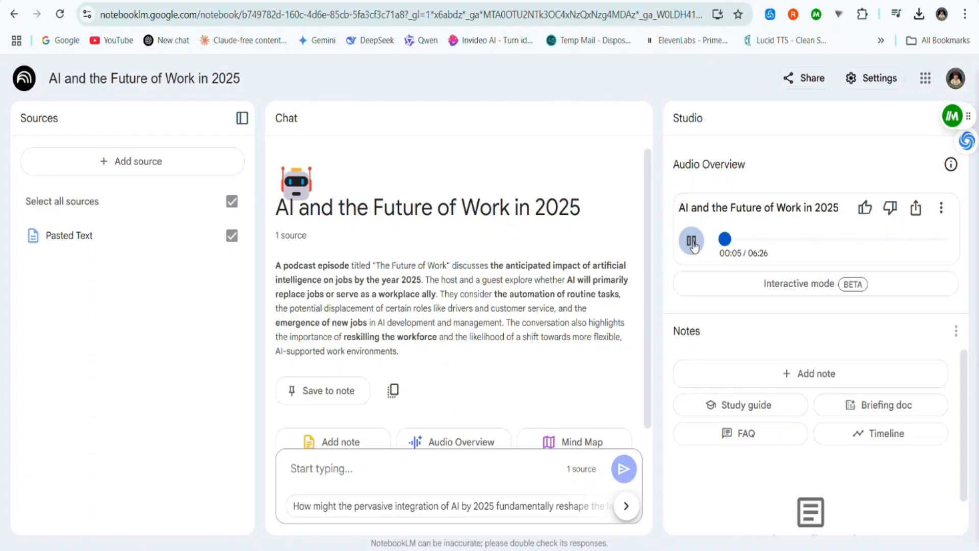
click(692, 241)
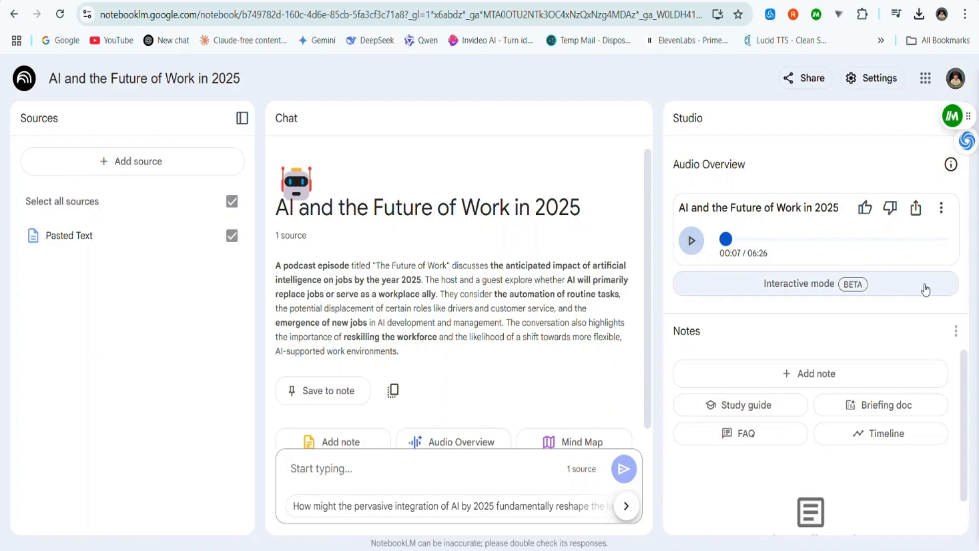
- Download the "AI and the Future of Work in 2025" audio overview
click(941, 208)
mouse_move(877, 246)
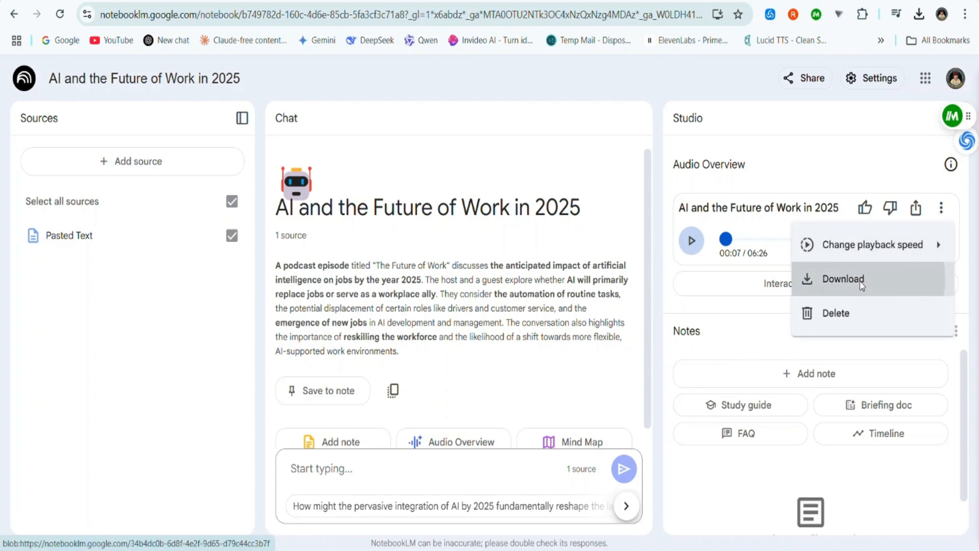
click(864, 279)
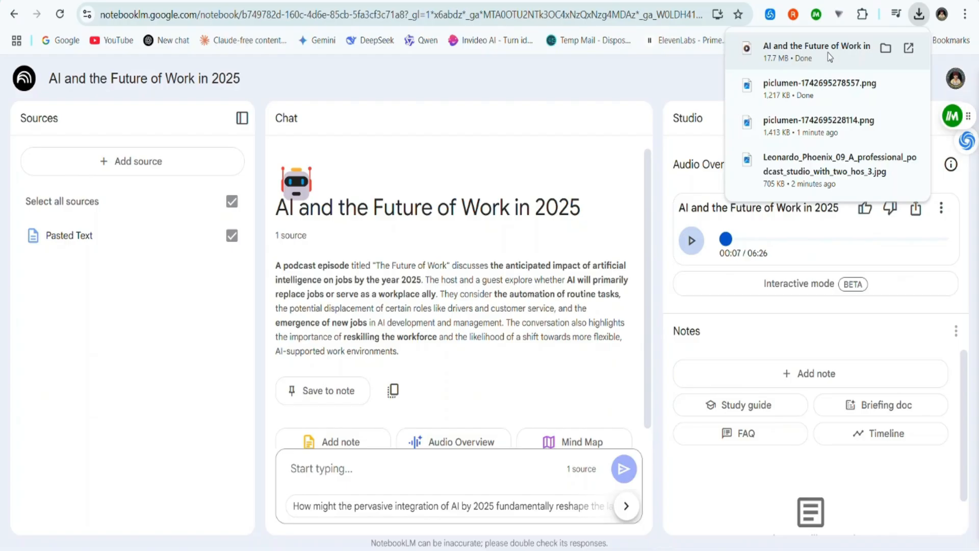
click(689, 78)
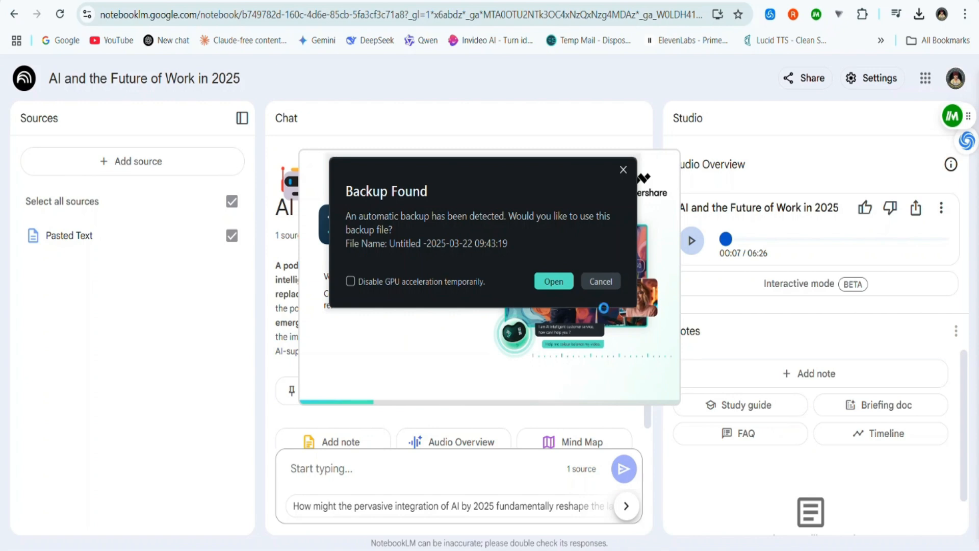
click(602, 281)
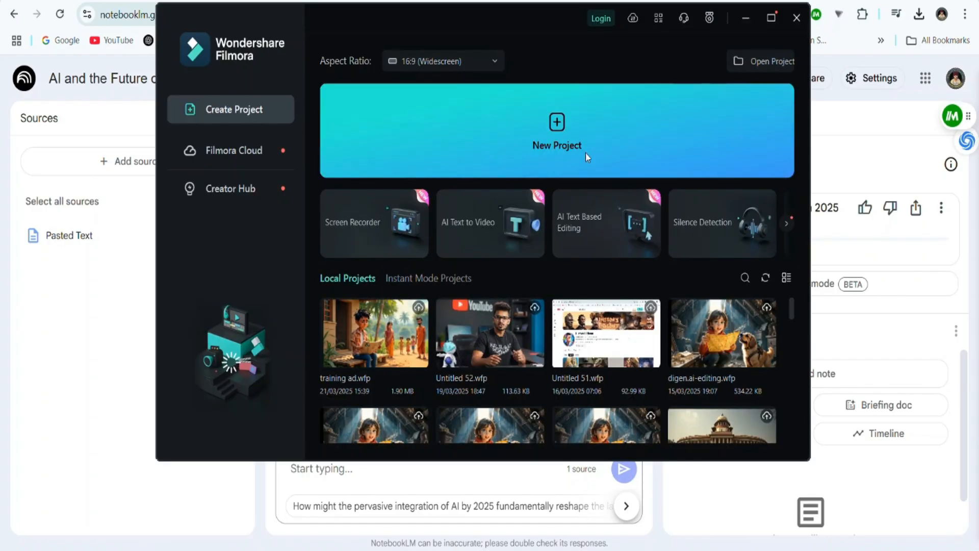
click(584, 152)
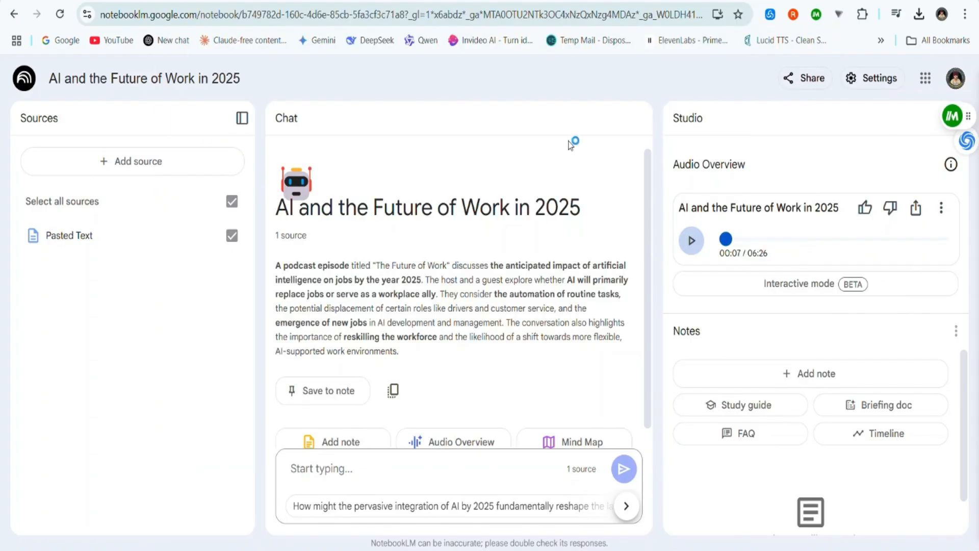
click(307, 175)
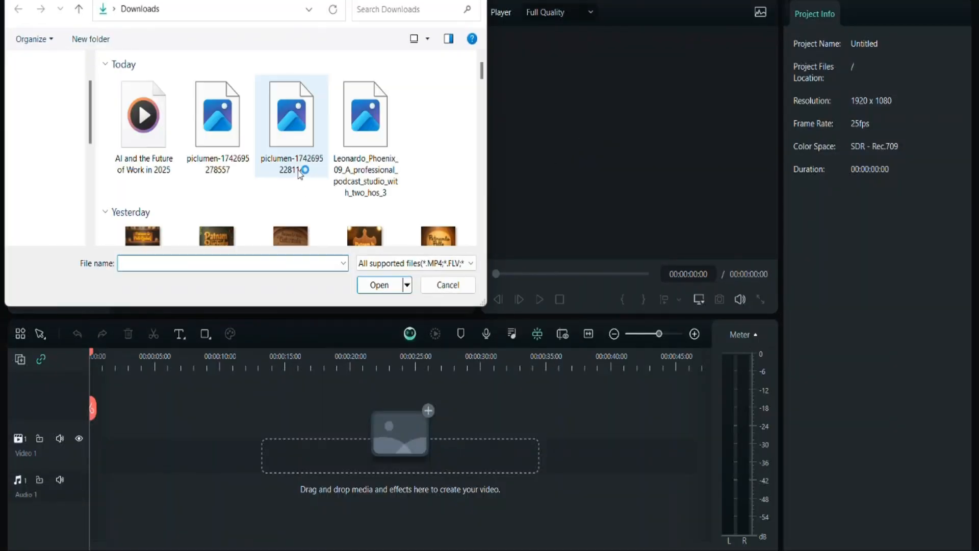
click(217, 148)
ctrl+click(152, 139)
click(378, 284)
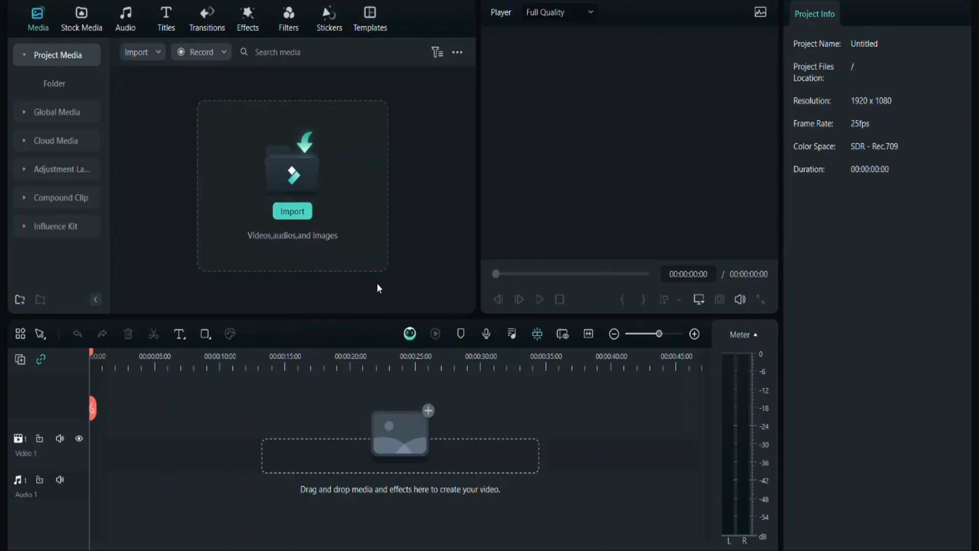
- Place the podcast audio and studio image on the timeline, with the image clip extended to the audio's full length
drag(154, 444, 171, 497)
scroll(459, 434, up, 1)
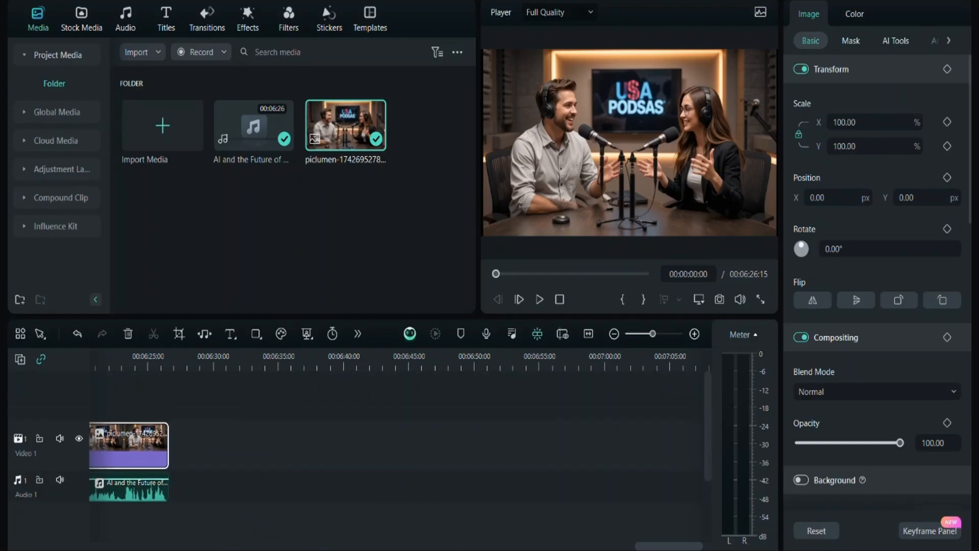
drag(668, 545, 115, 546)
- Search the audio library for "PODCAST" background music
click(126, 19)
click(214, 52)
text(PODCAST)
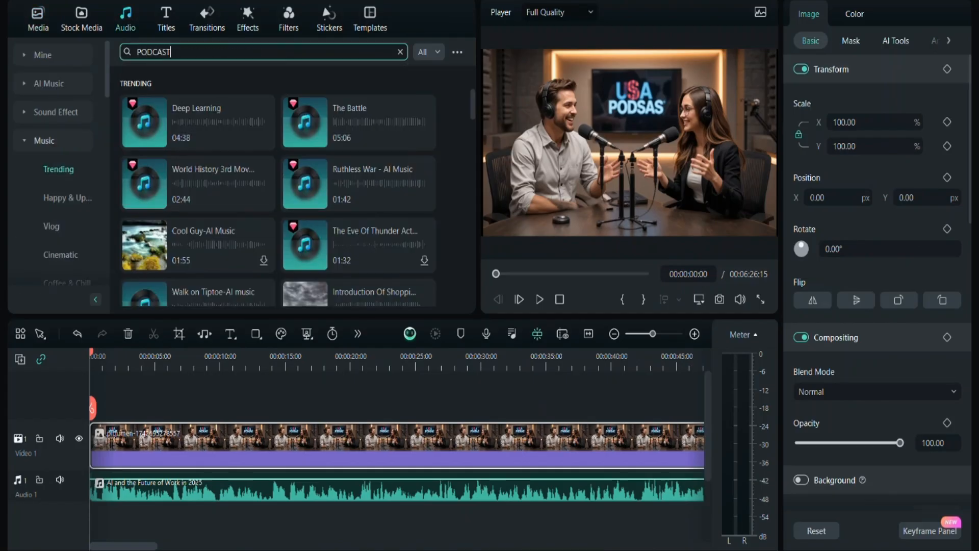
key(Return)
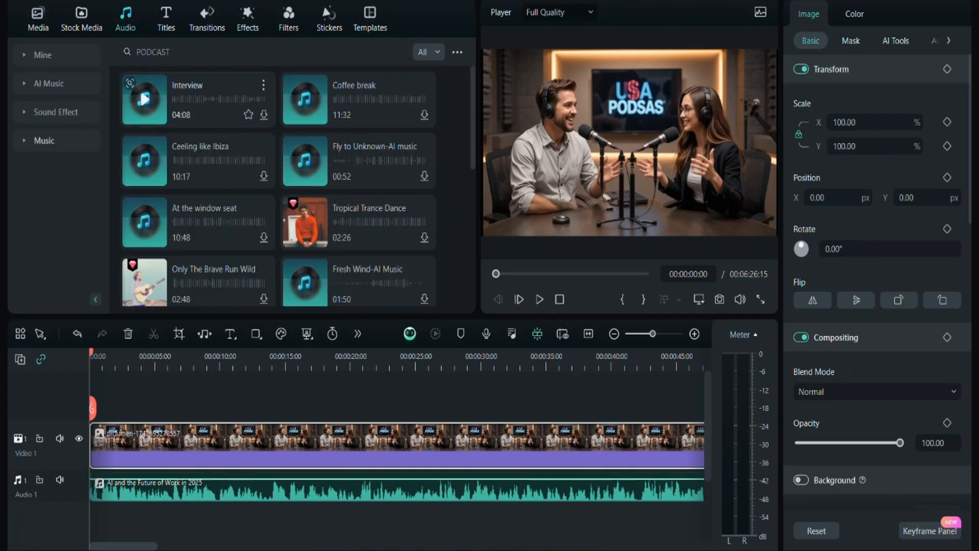